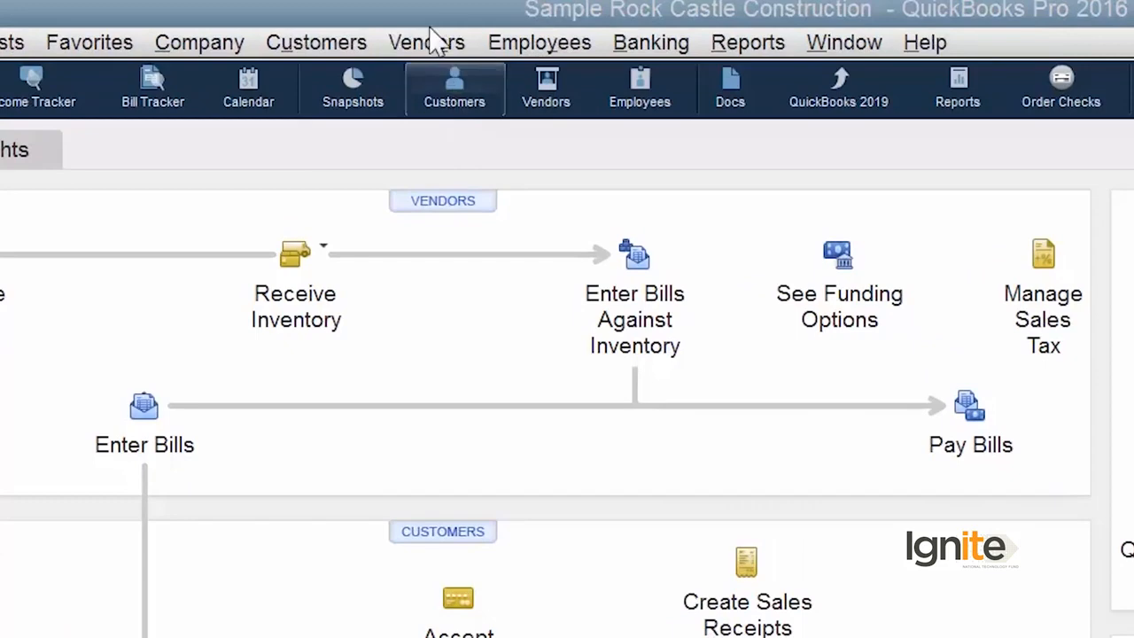
Open the first customer in the Customer Center for editing and display the customer's Sales Tax Settings.
click(352, 42)
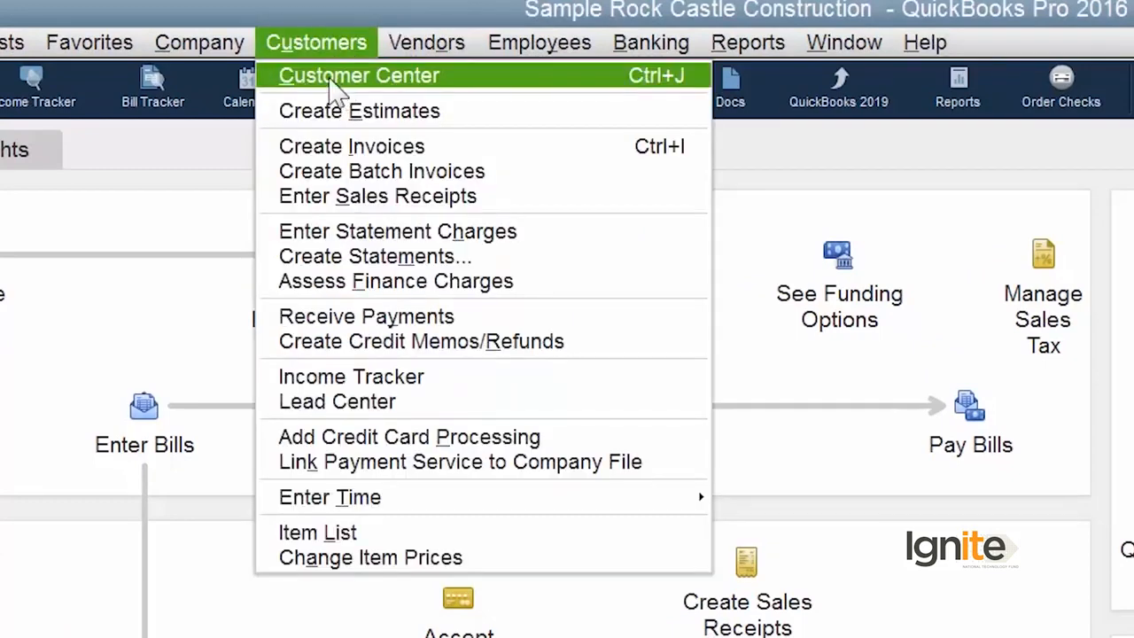
click(331, 78)
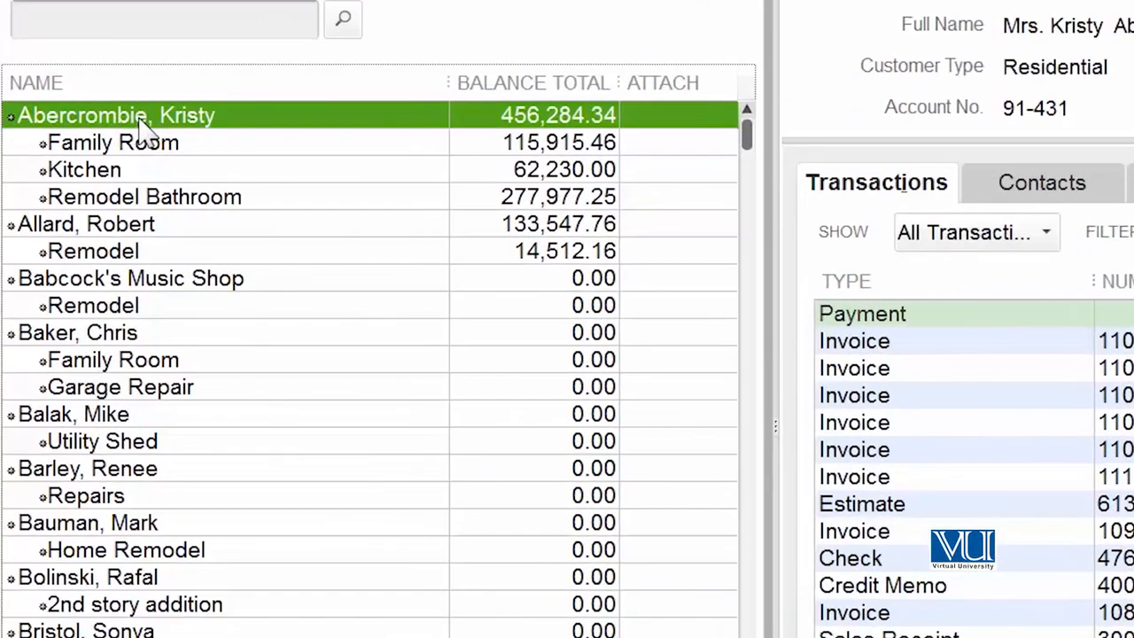
right_click(188, 134)
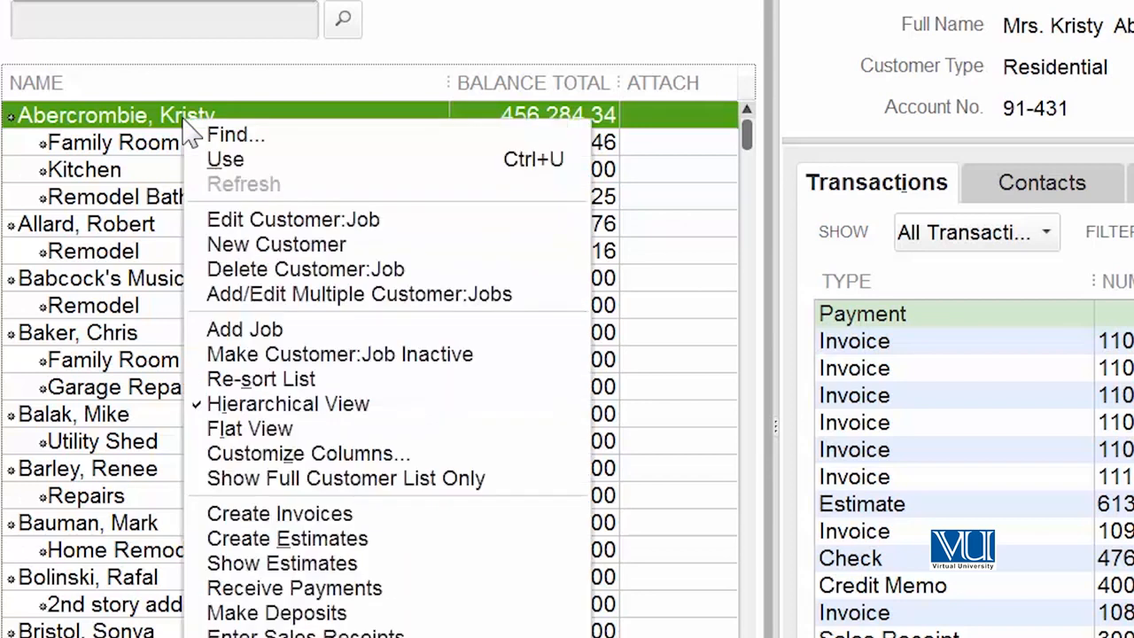
click(460, 232)
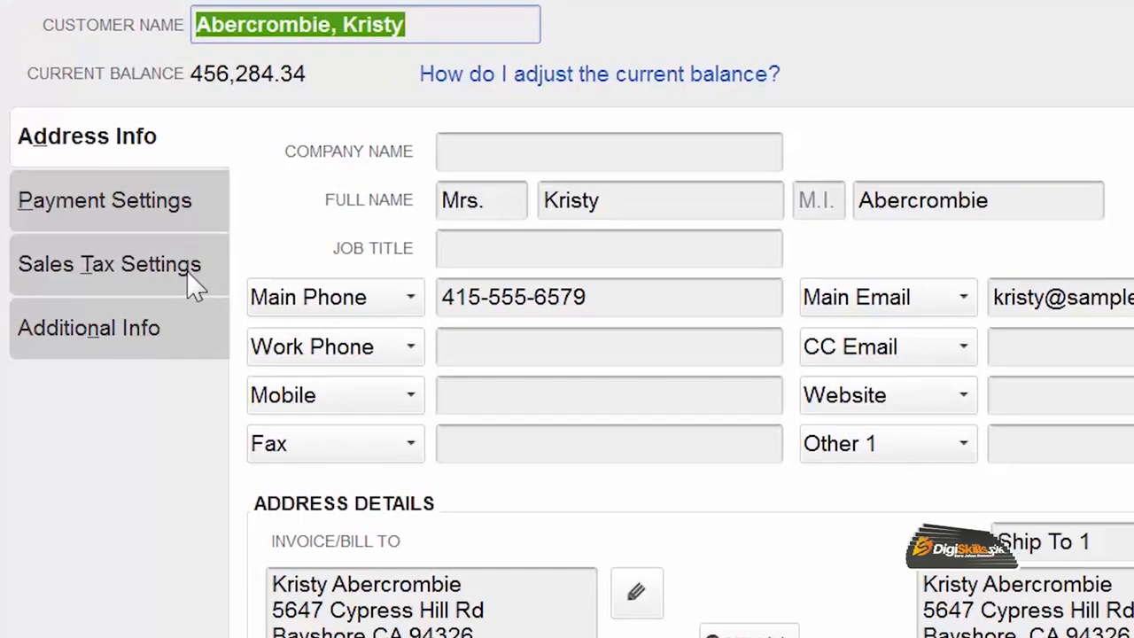
click(130, 203)
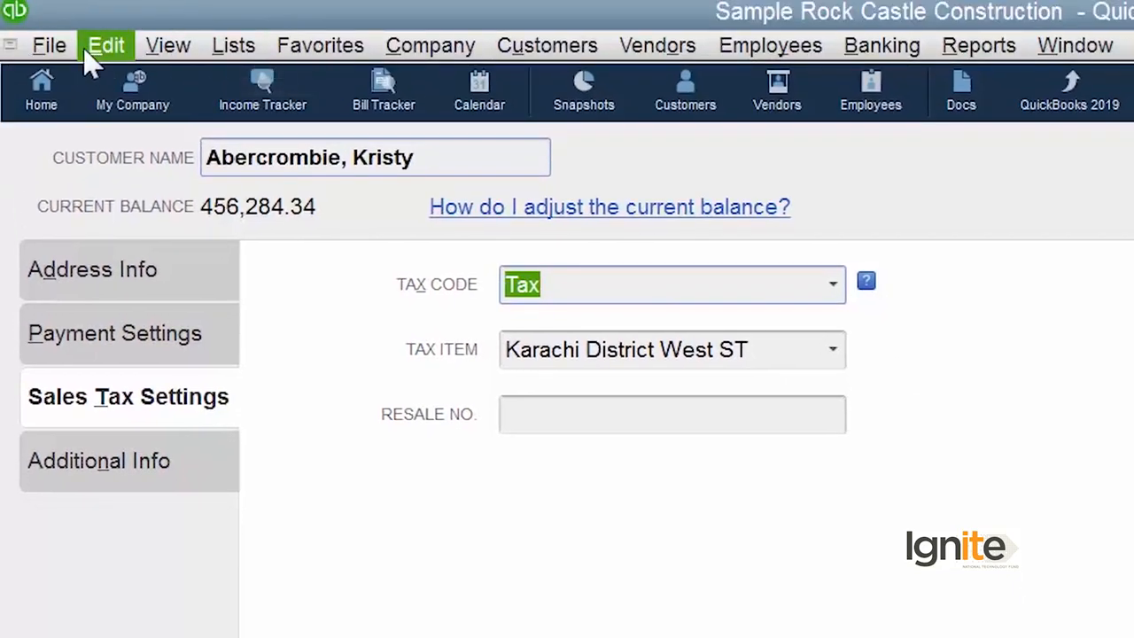
Examine the company-wide Sales Tax preferences.
click(92, 49)
click(224, 397)
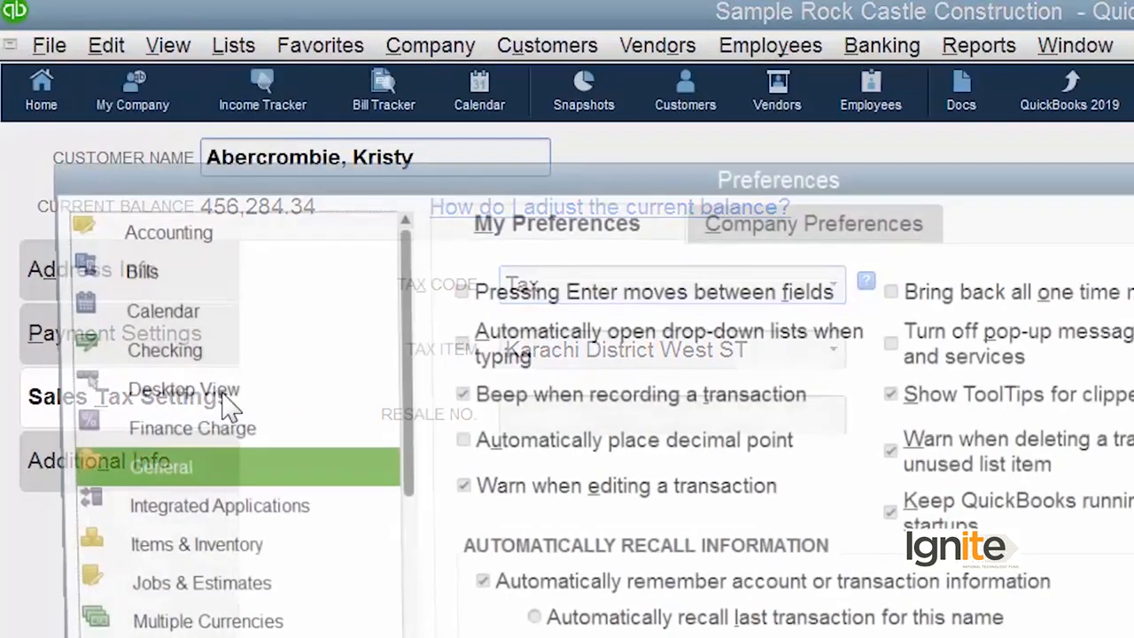
click(115, 502)
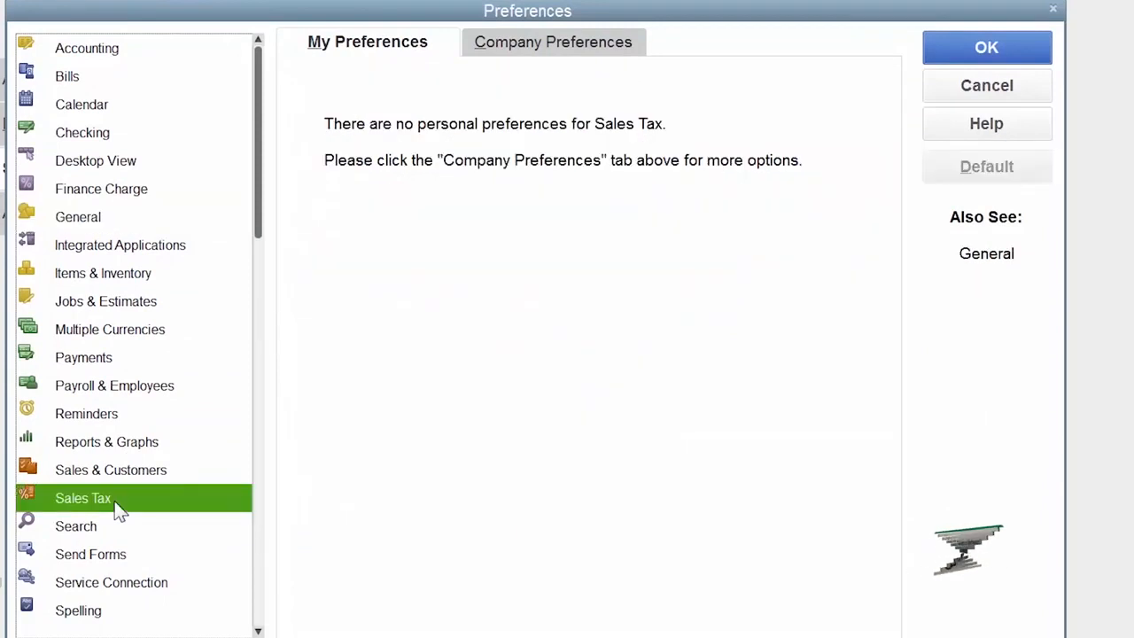
click(568, 53)
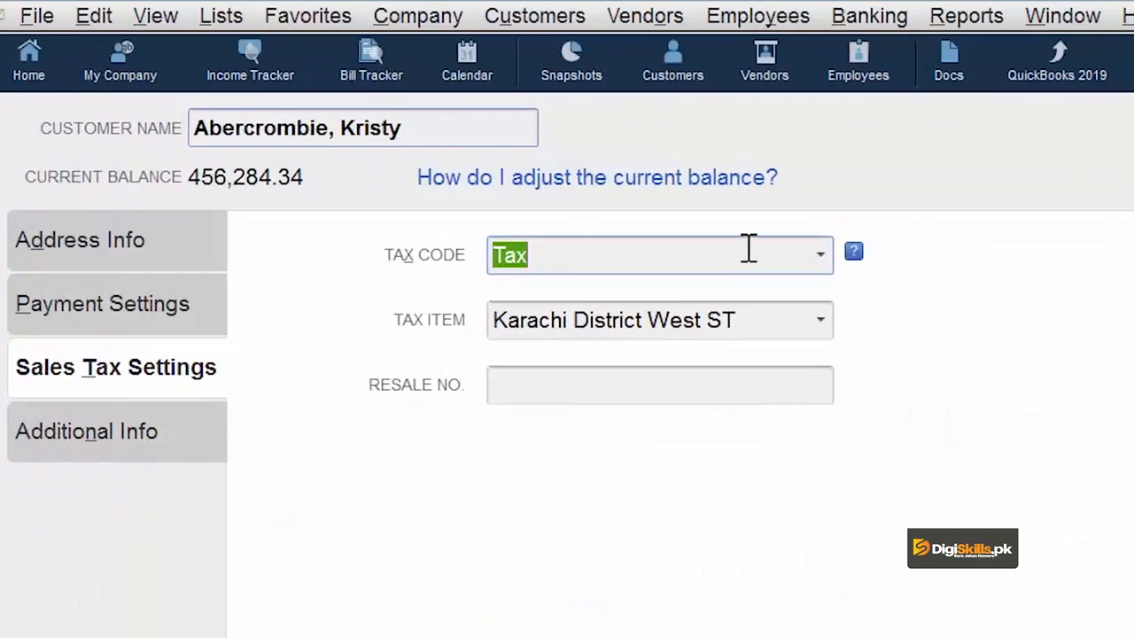
Review the tax codes available for the customer and save the customer's sales tax settings.
click(819, 256)
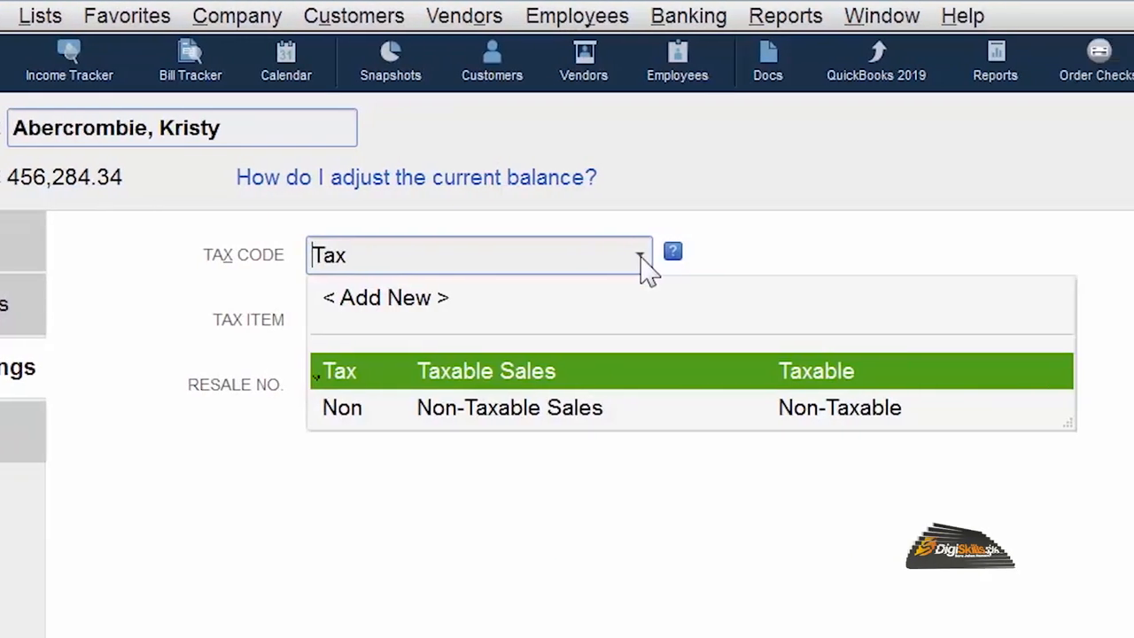
click(607, 424)
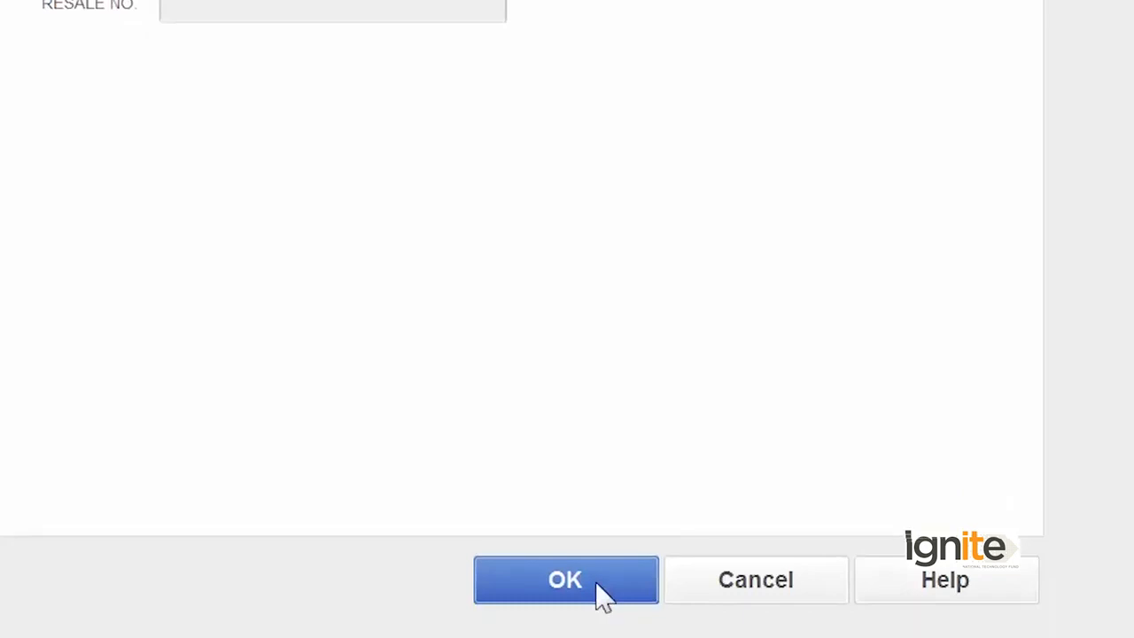
click(597, 585)
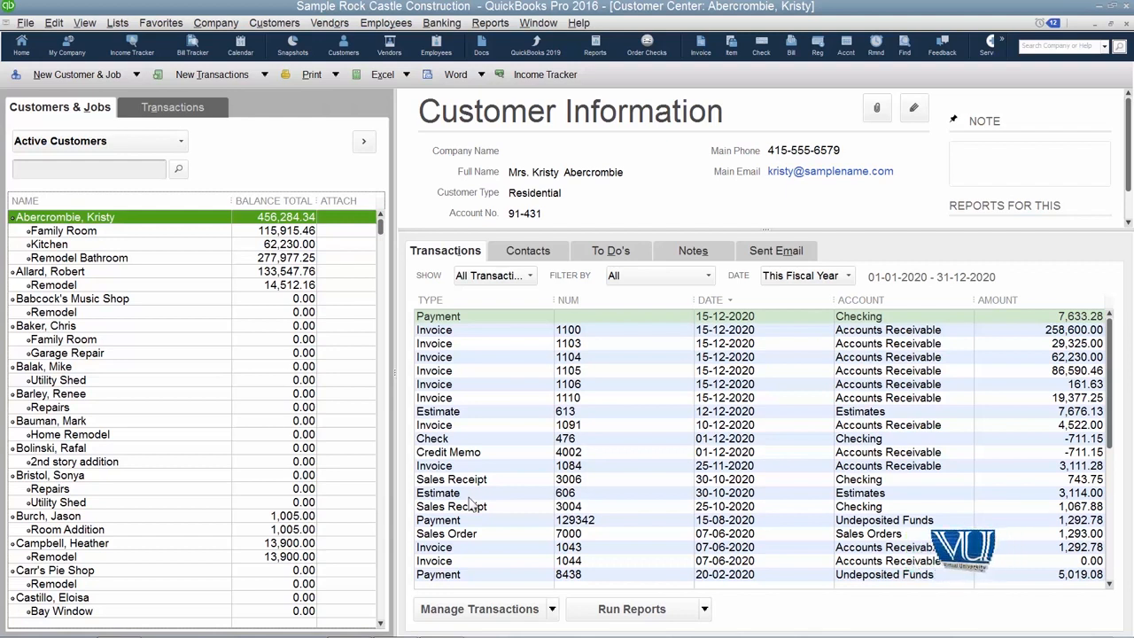
Look at the Remodel Bathroom job's and its parent customer's transactions, and close the Customer Center.
click(122, 258)
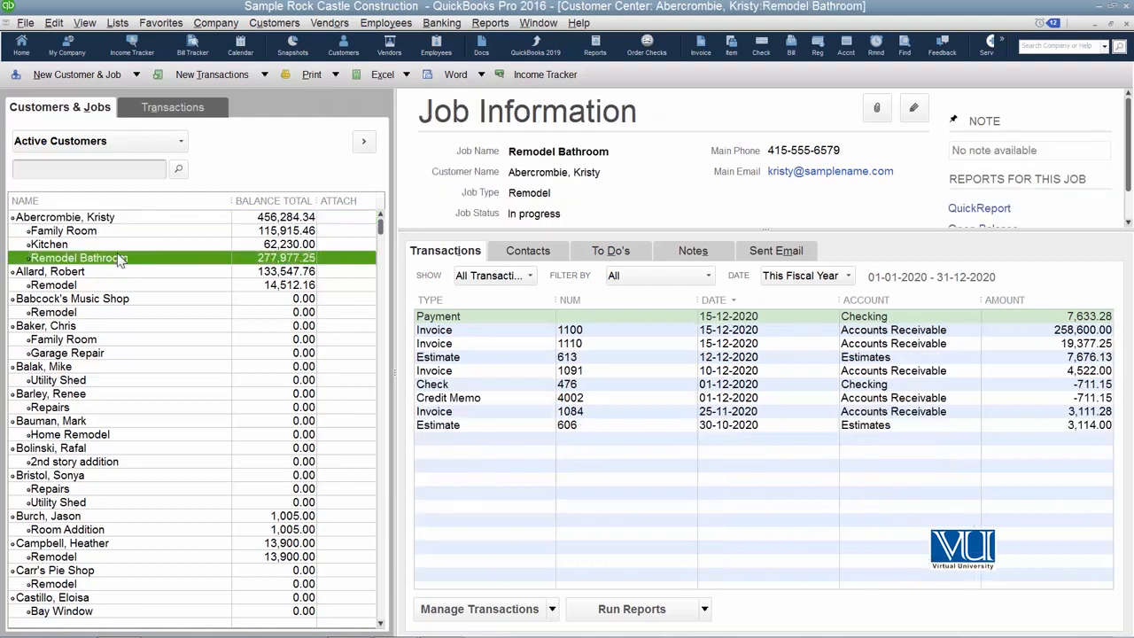
click(104, 219)
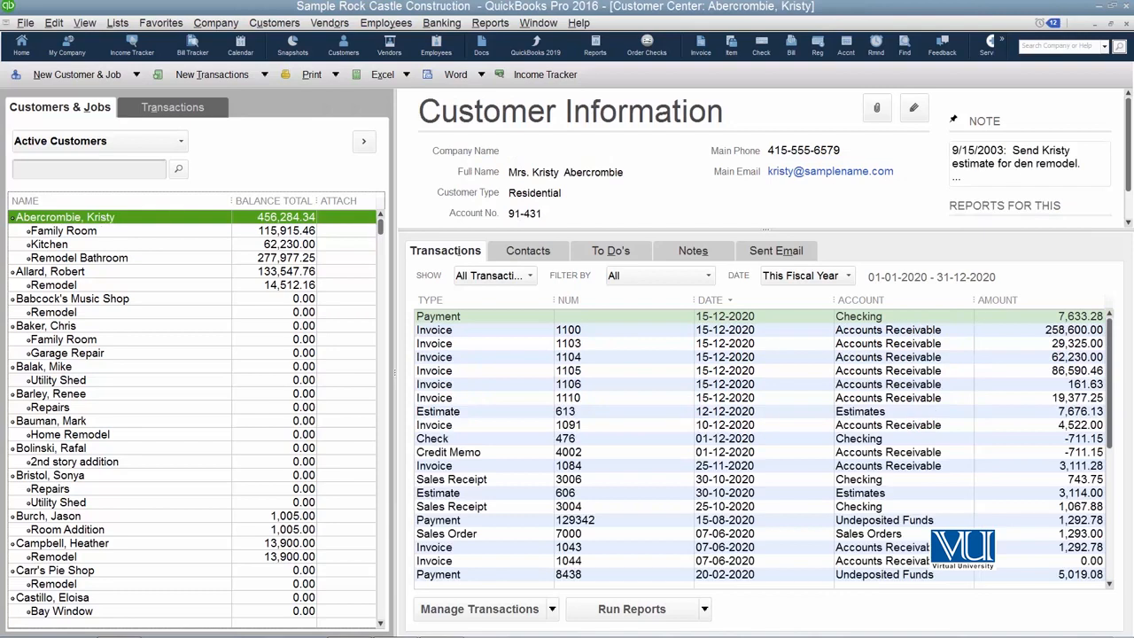
click(1123, 24)
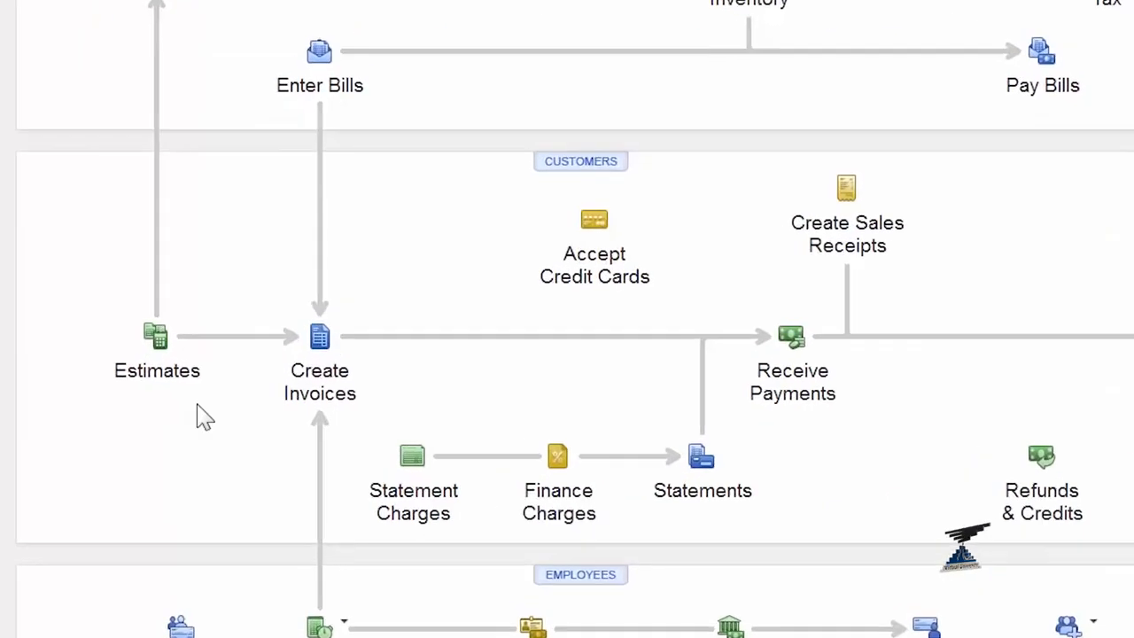
Start a new invoice for the customer who owns the Remodel Bathroom job.
click(369, 385)
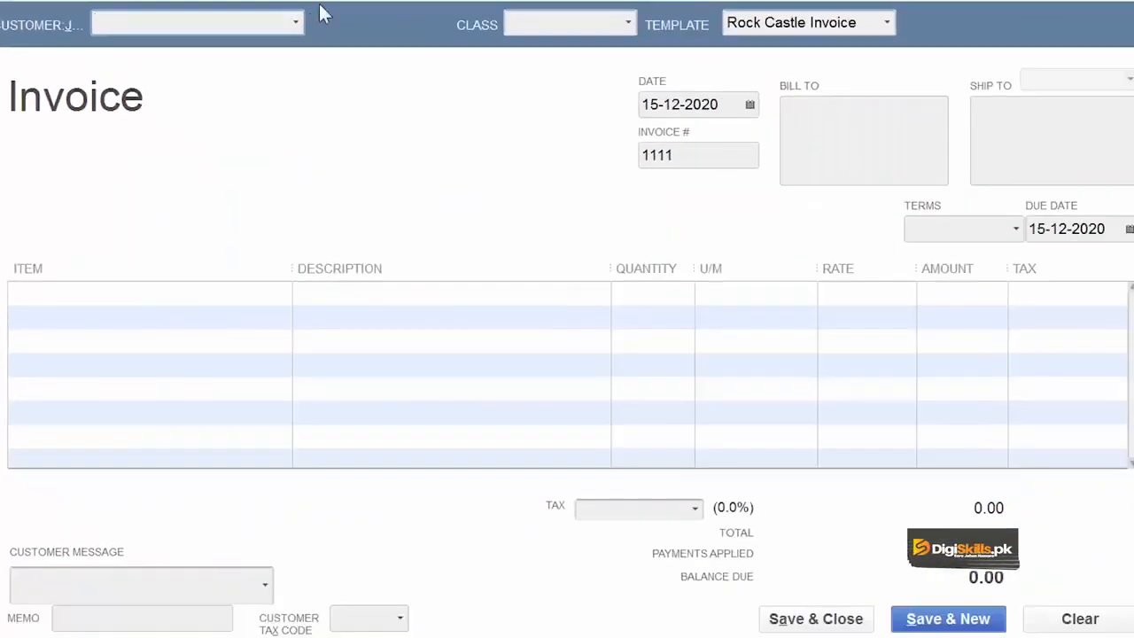
click(305, 19)
click(233, 142)
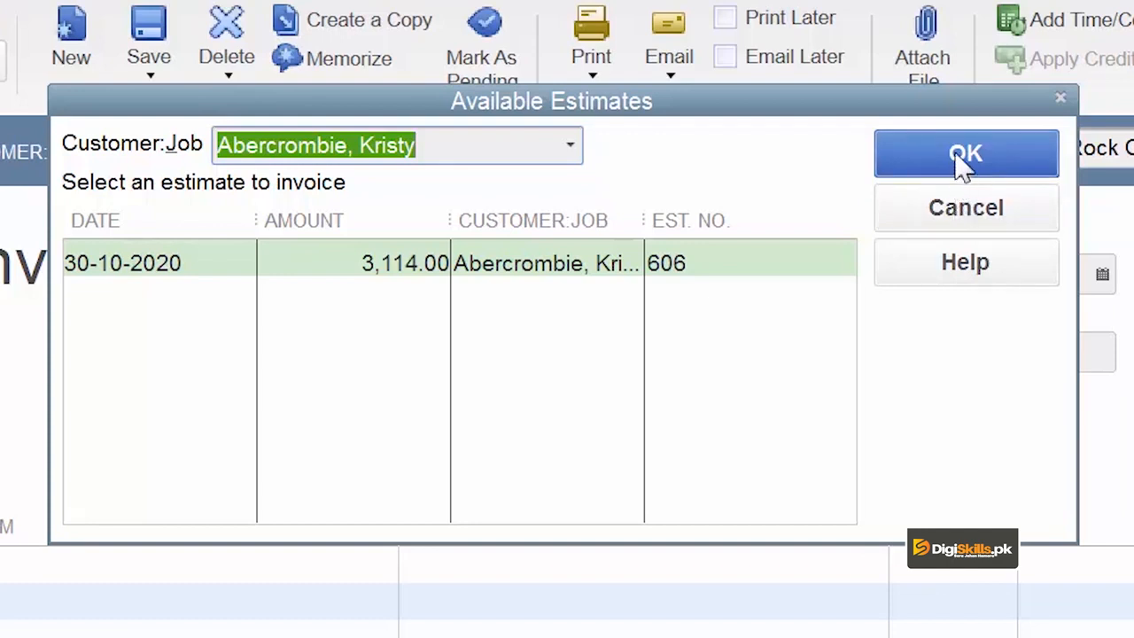
Fill the invoice from estimate 606 using the estimate's remaining amounts, without adding any billable time and costs.
click(965, 156)
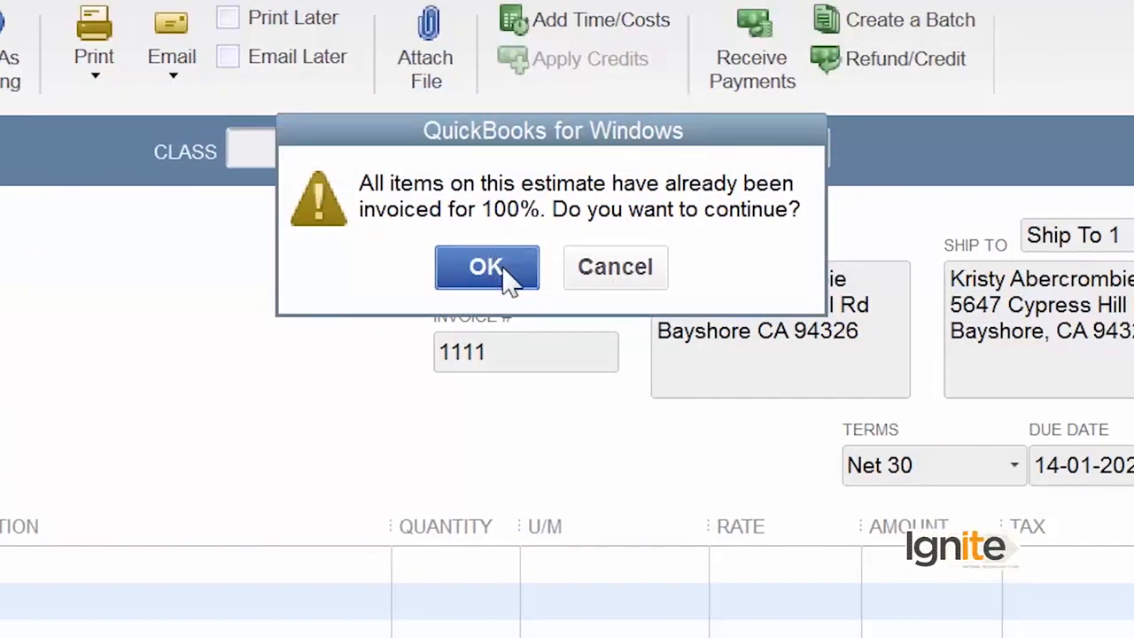
click(502, 268)
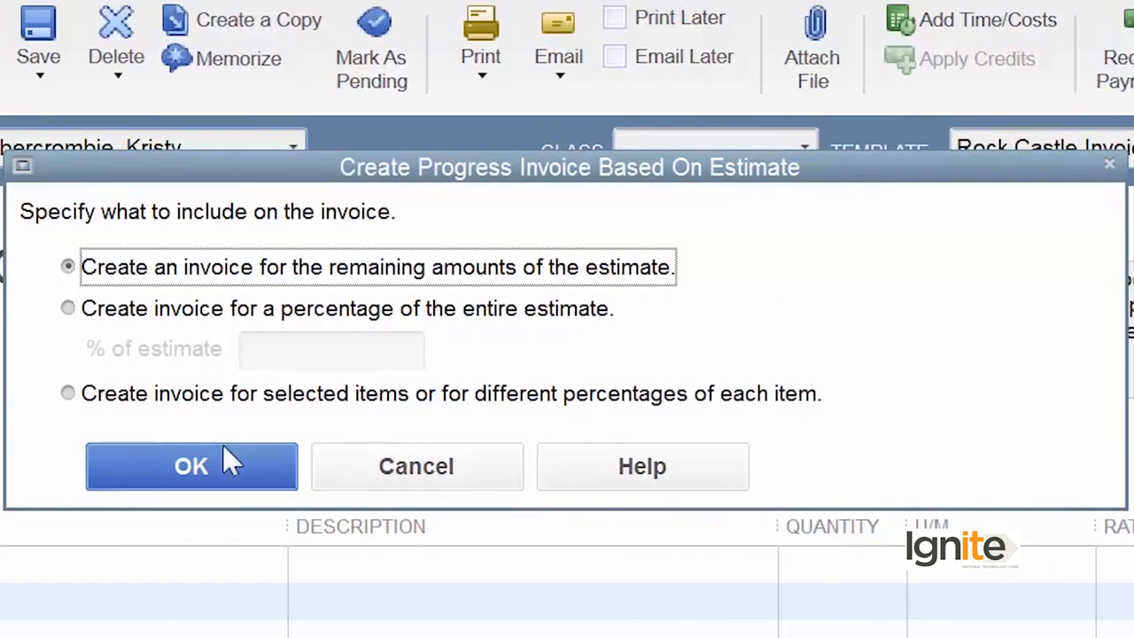
click(222, 479)
click(503, 456)
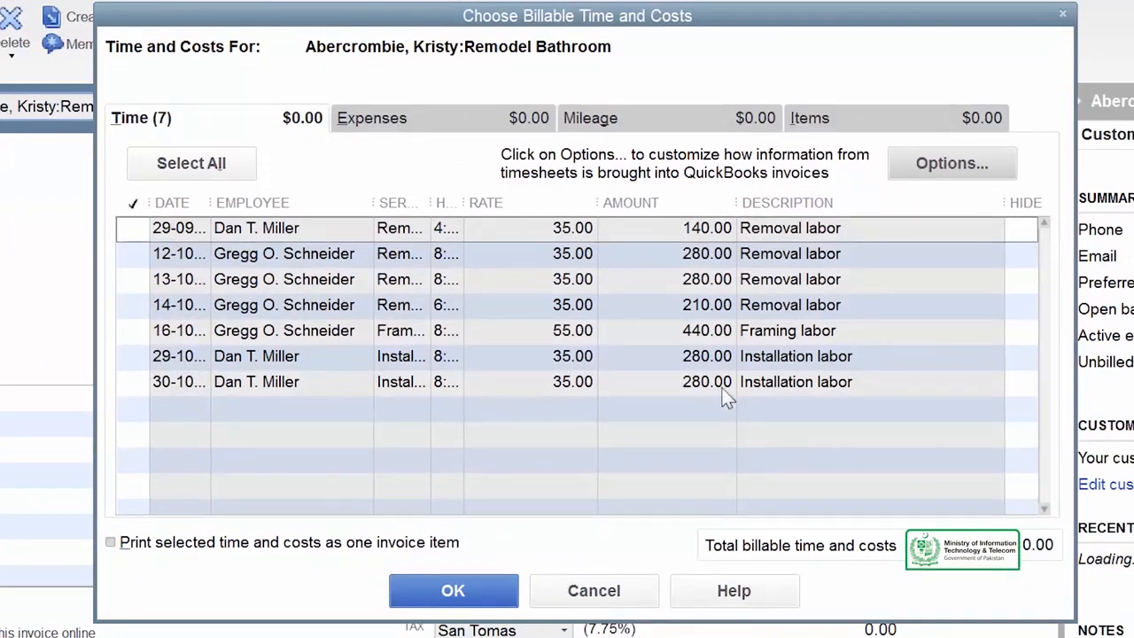
click(633, 590)
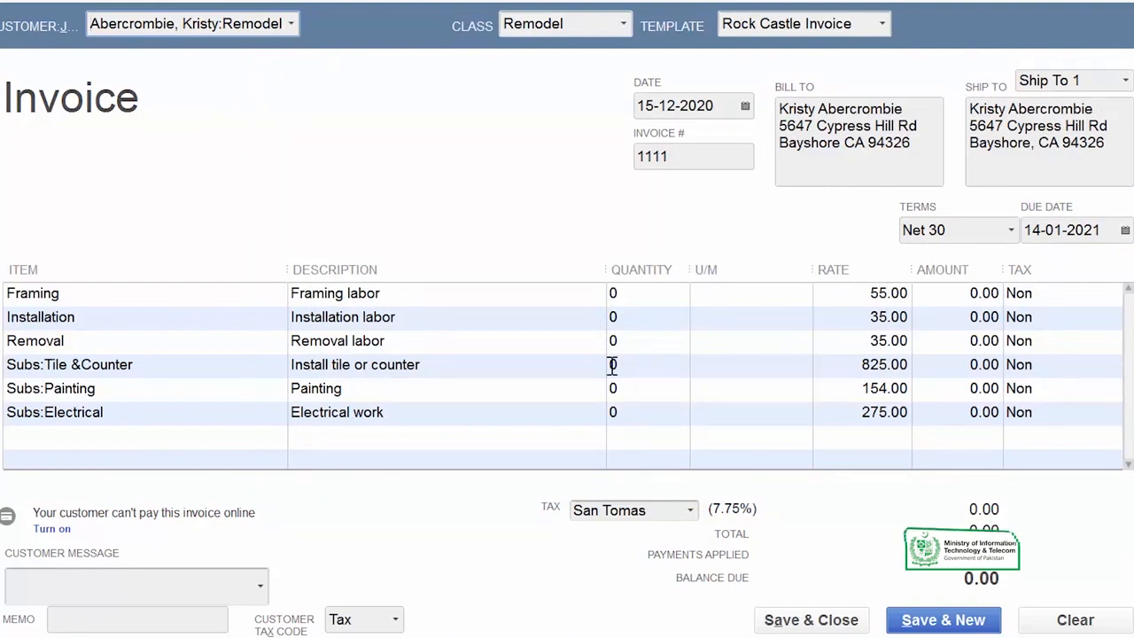
Set the quantity to 1 for both the Framing and the Installation lines of the invoice.
click(639, 297)
text(1)
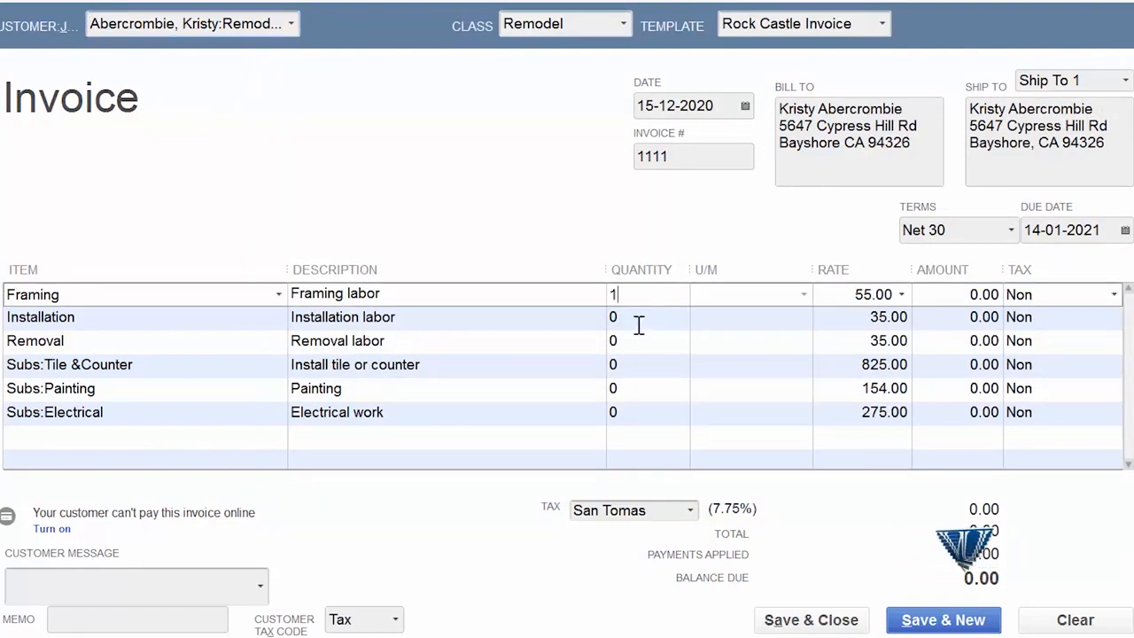
key(Down)
text(1)
key(Down)
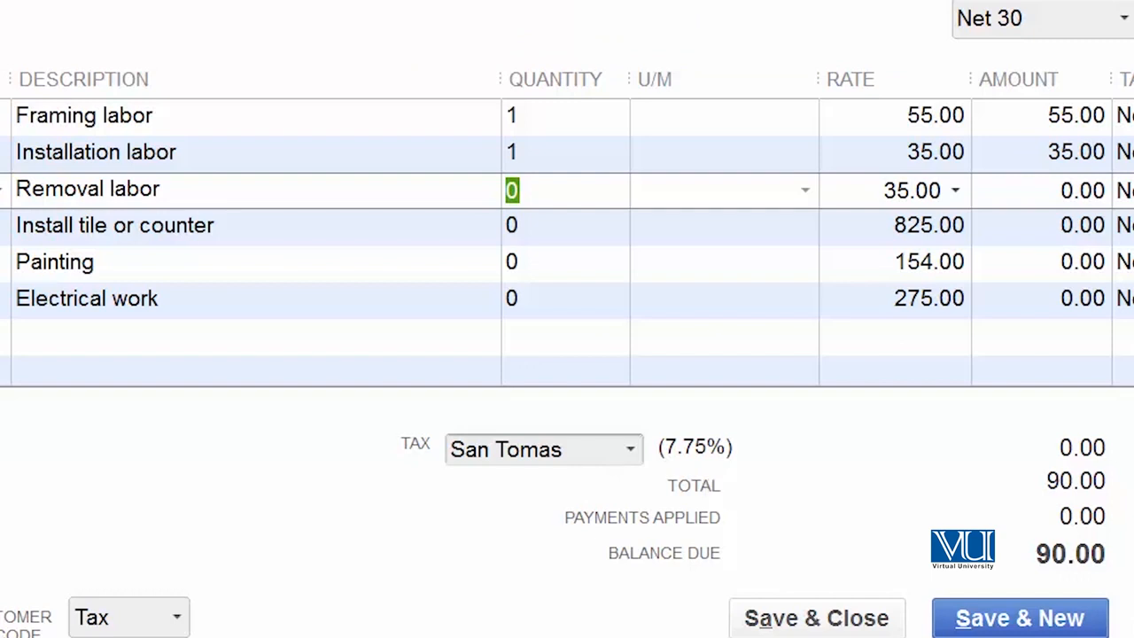
Set the tax code of the Removal labor line to Tax.
click(785, 271)
click(638, 370)
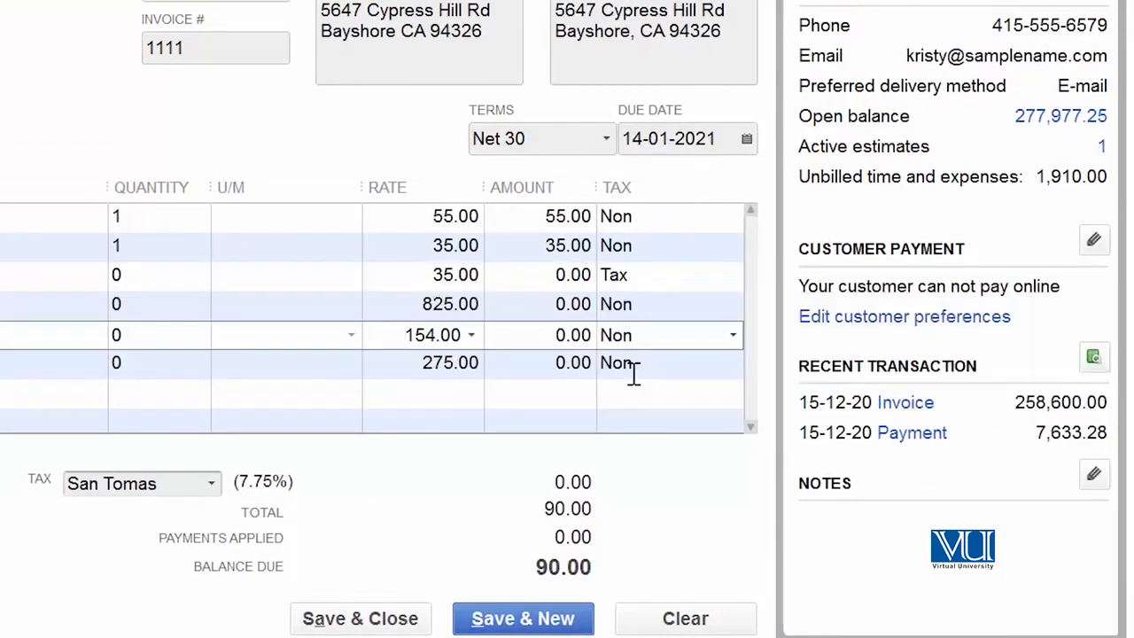
Try Punjab Tax 1 as the invoice's sales tax, and finally apply the Karachi ST group tax instead.
click(216, 493)
click(177, 276)
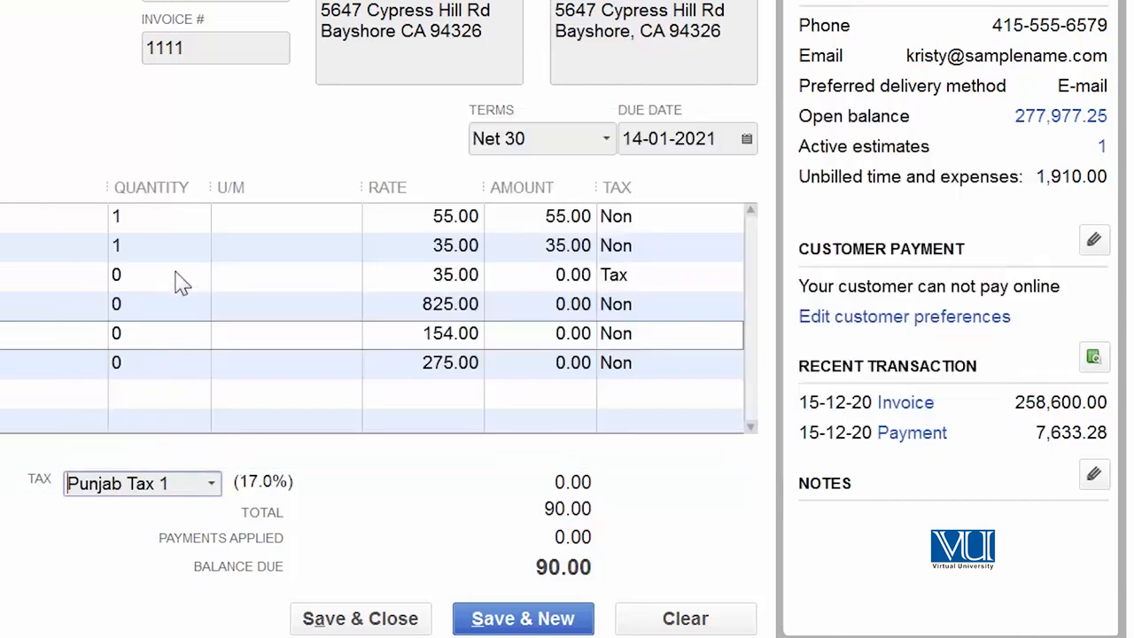
click(216, 487)
click(201, 425)
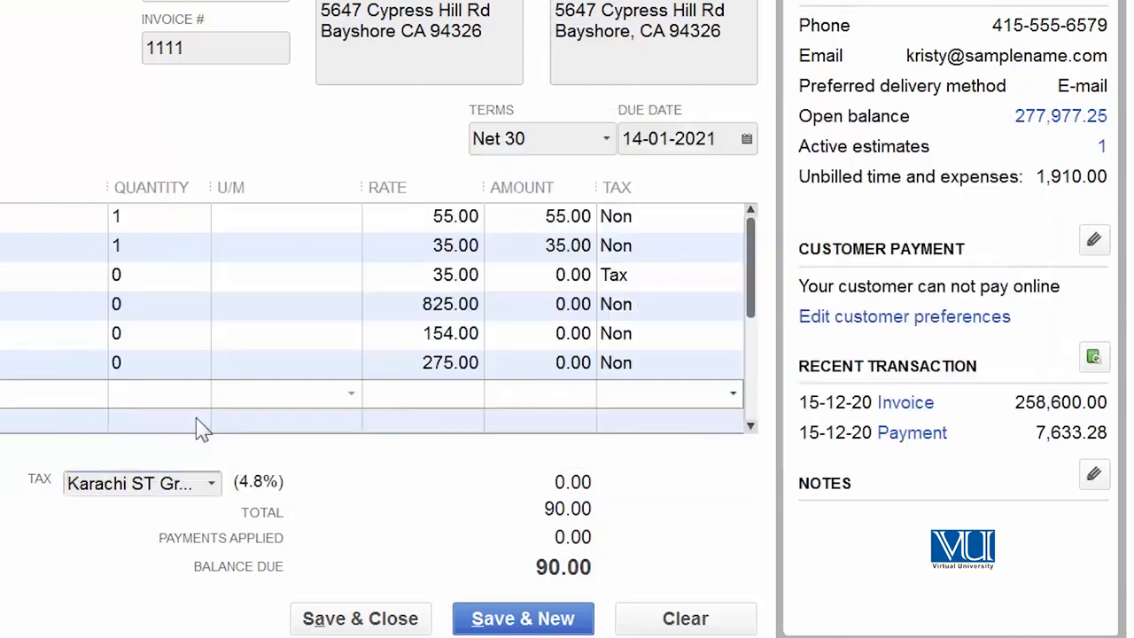